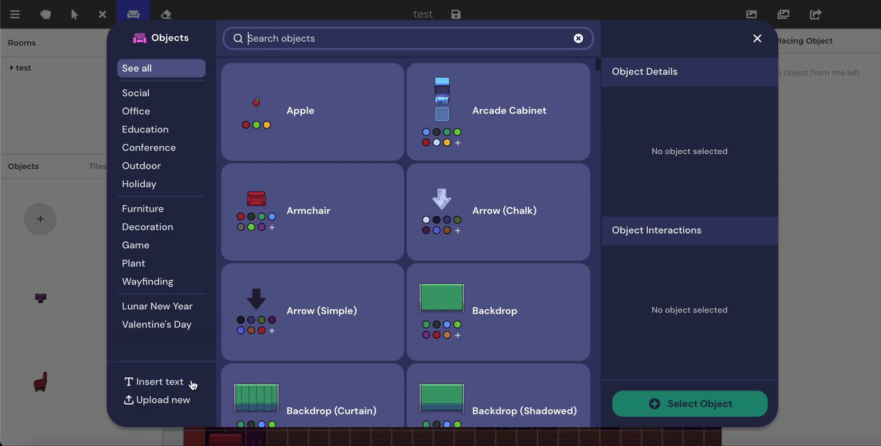
- Open the text-object form, then switch to the Upload image form for a custom object
{"action": "left_click", "coordinate": [174, 385]}
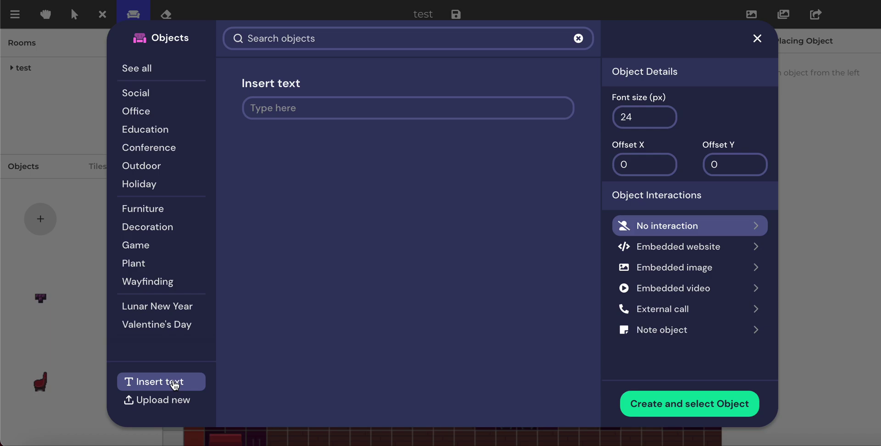
{"action": "left_click", "coordinate": [161, 405]}
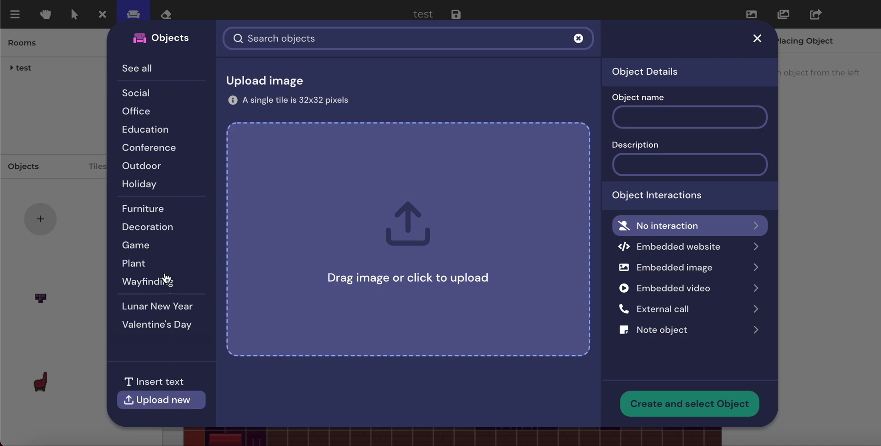
- Back in the full catalogue, select the Apple and try rotations and green before settling on red
{"action": "left_click", "coordinate": [142, 71]}
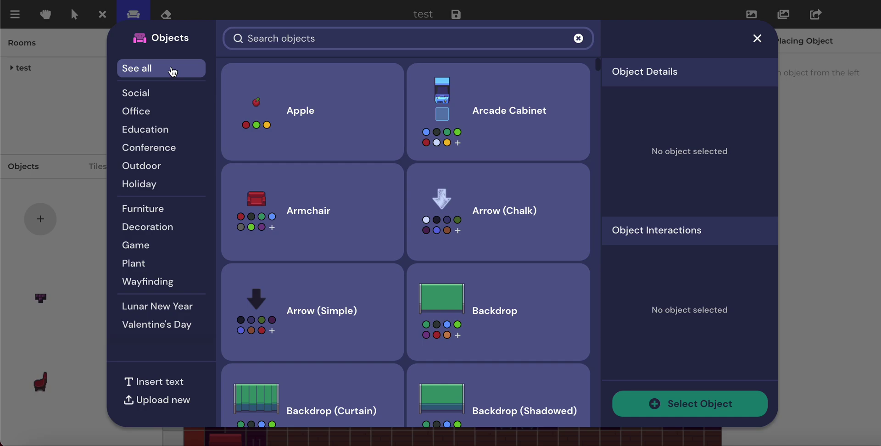
{"action": "left_click", "coordinate": [276, 105]}
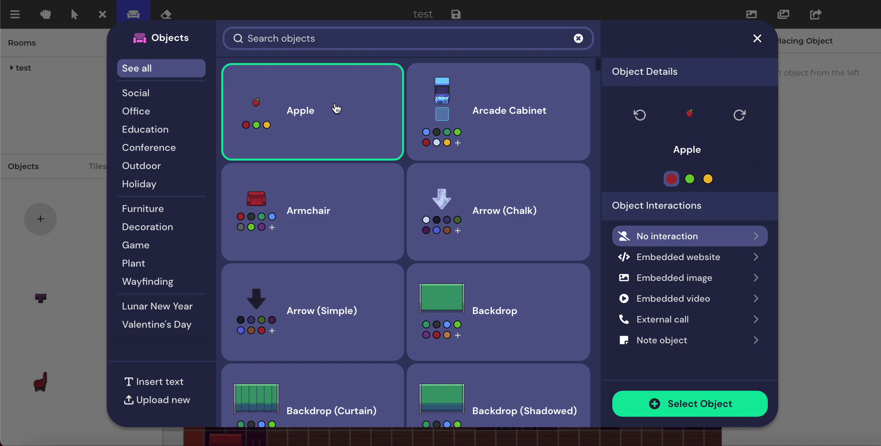
{"action": "left_click", "coordinate": [738, 123]}
{"action": "left_click", "coordinate": [738, 123]}
{"action": "left_click", "coordinate": [690, 179]}
{"action": "left_click", "coordinate": [741, 116]}
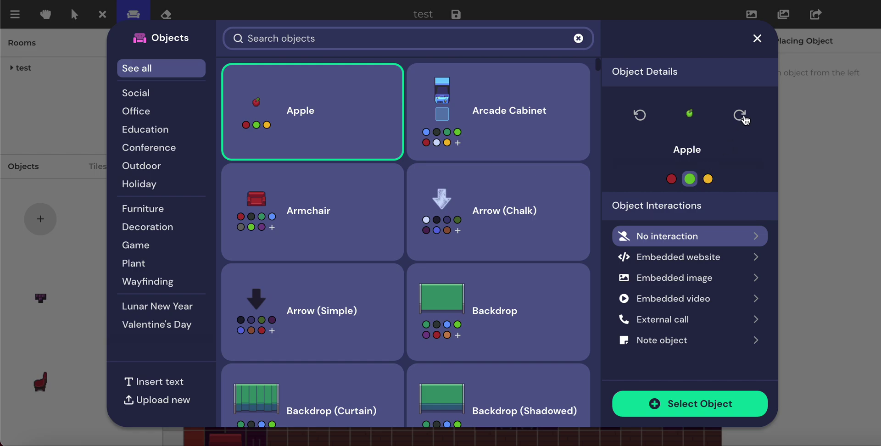
{"action": "left_click", "coordinate": [672, 180]}
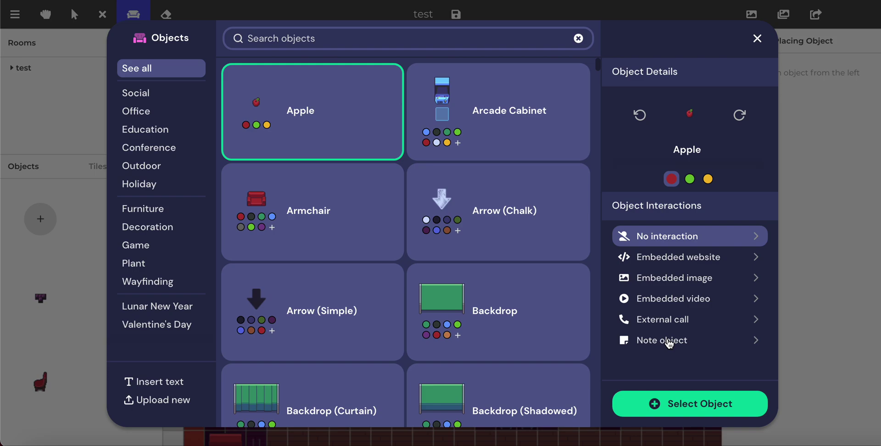
- Give the Apple an Embedded video interaction and begin entering its activation distance
{"action": "left_click", "coordinate": [678, 299]}
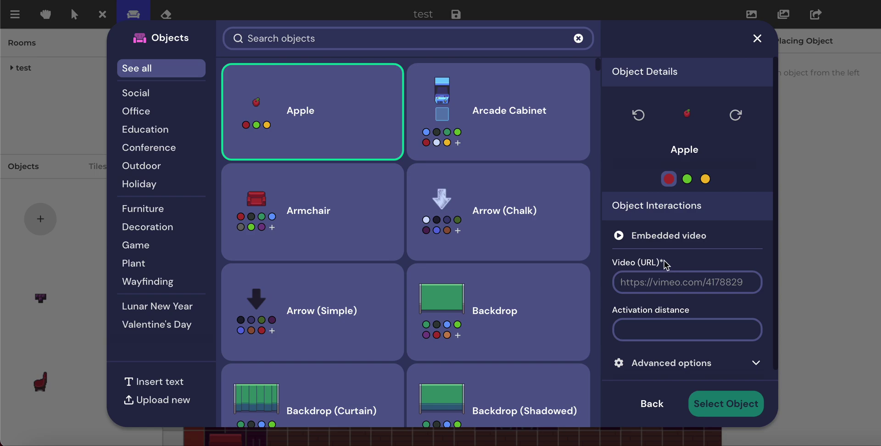
{"action": "scroll", "coordinate": [674, 276], "scroll_direction": "down", "scroll_amount": 1}
{"action": "left_click", "coordinate": [679, 323]}
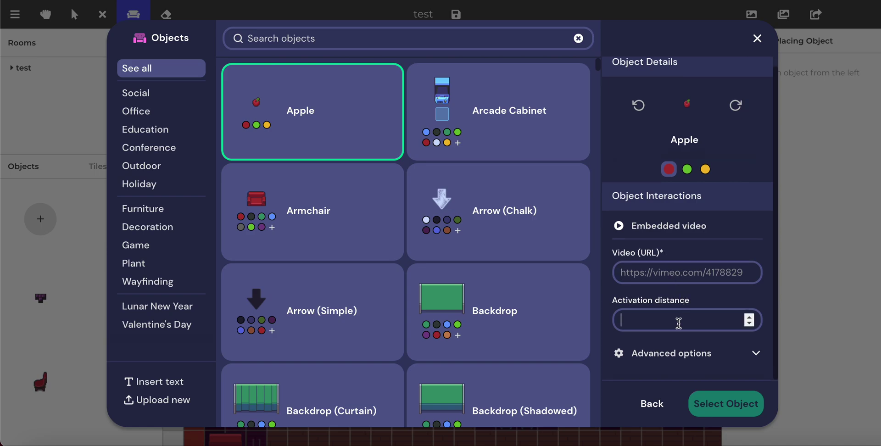
- Expand the embedded video's Advanced options and scroll through its empty prompt, image and display fields
{"action": "left_click", "coordinate": [703, 354]}
{"action": "scroll", "coordinate": [702, 355], "scroll_direction": "down", "scroll_amount": 6}
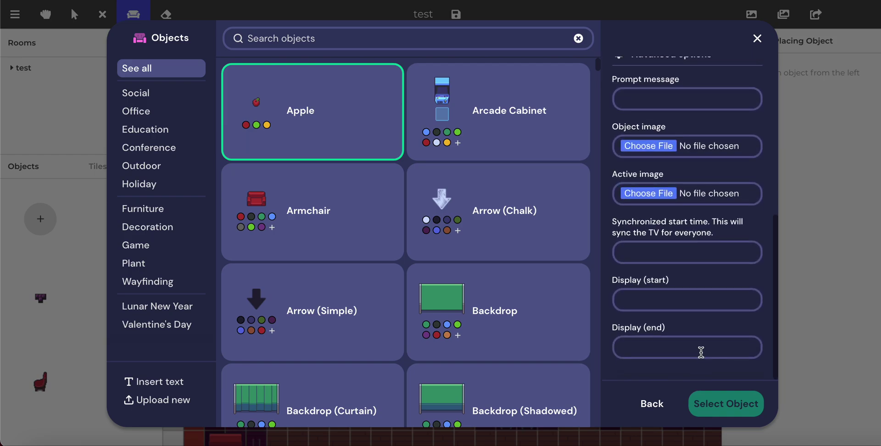
{"action": "scroll", "coordinate": [701, 352], "scroll_direction": "up", "scroll_amount": 2}
{"action": "scroll", "coordinate": [701, 352], "scroll_direction": "down", "scroll_amount": 2}
{"action": "scroll", "coordinate": [681, 302], "scroll_direction": "up", "scroll_amount": 1}
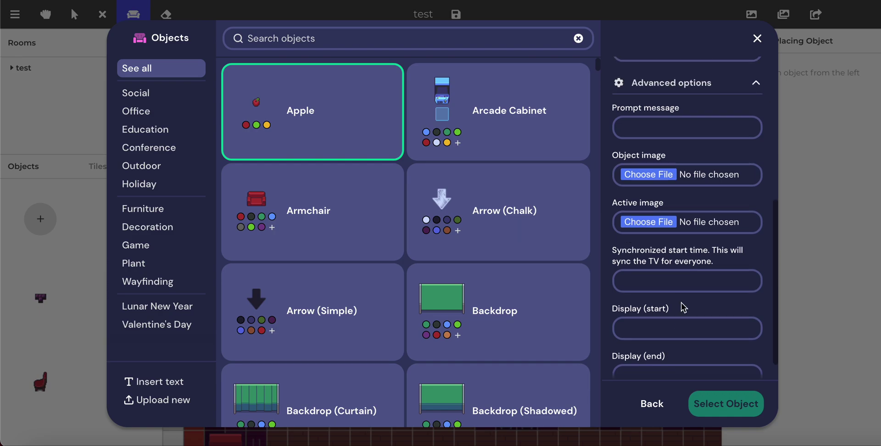
{"action": "scroll", "coordinate": [682, 303], "scroll_direction": "down", "scroll_amount": 1}
{"action": "scroll", "coordinate": [682, 292], "scroll_direction": "up", "scroll_amount": 1}
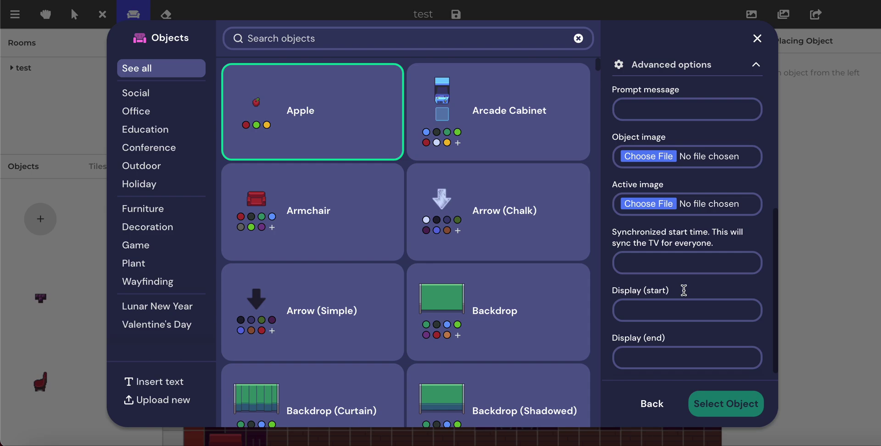
{"action": "scroll", "coordinate": [684, 290], "scroll_direction": "down", "scroll_amount": 1}
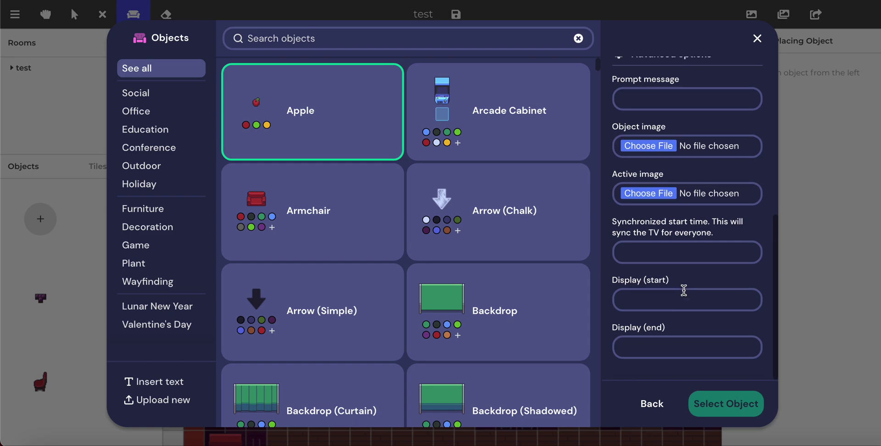
- Reset the Apple to No interaction and search the object catalogue for 'tv'
{"action": "left_click", "coordinate": [656, 404]}
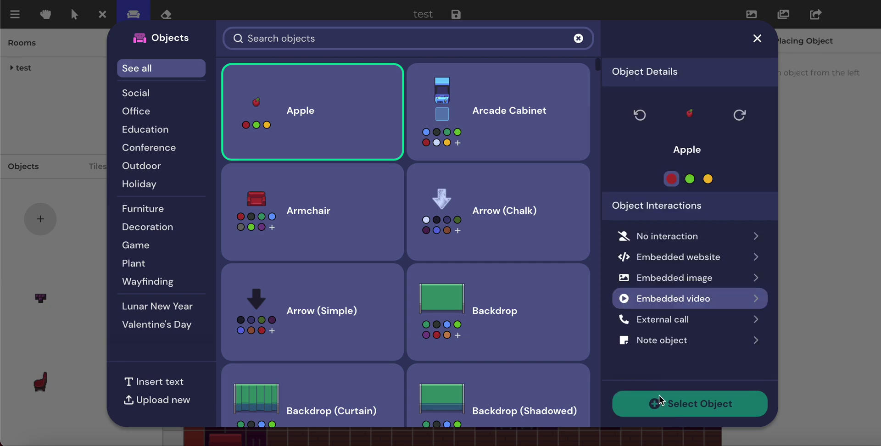
{"action": "left_click", "coordinate": [682, 238]}
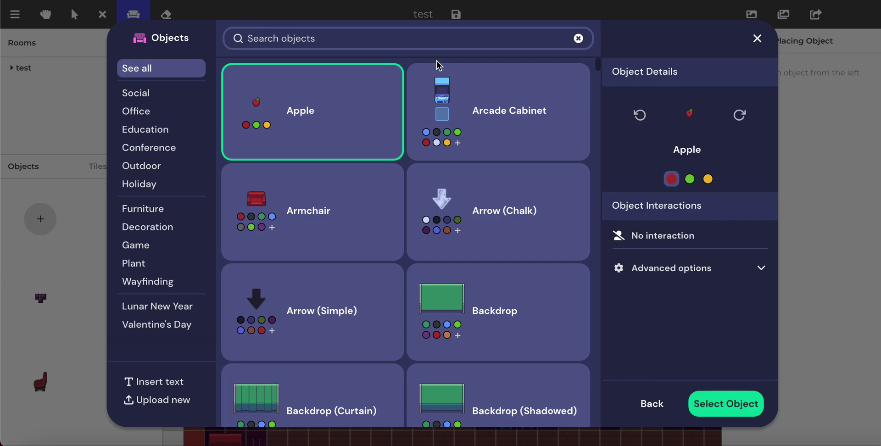
{"action": "left_click", "coordinate": [399, 41]}
{"action": "type", "text": "tv"}
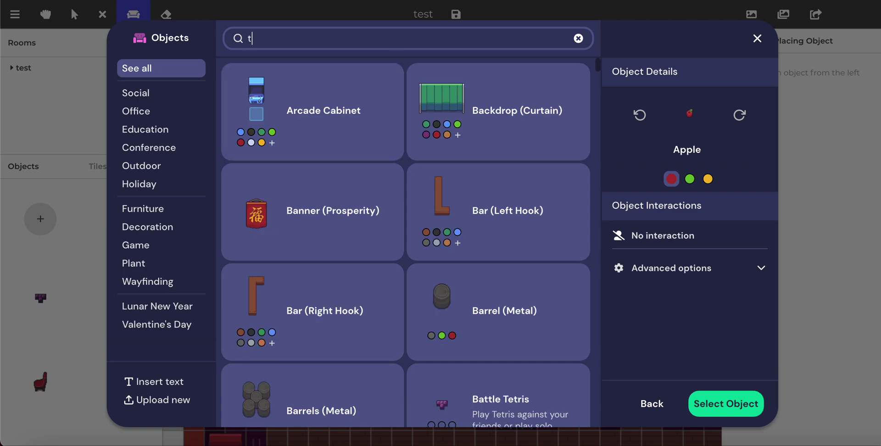
- Pick TV (Flatscreen) and highlight Embedded video as its interaction, ending on the interaction list
{"action": "left_click", "coordinate": [474, 109]}
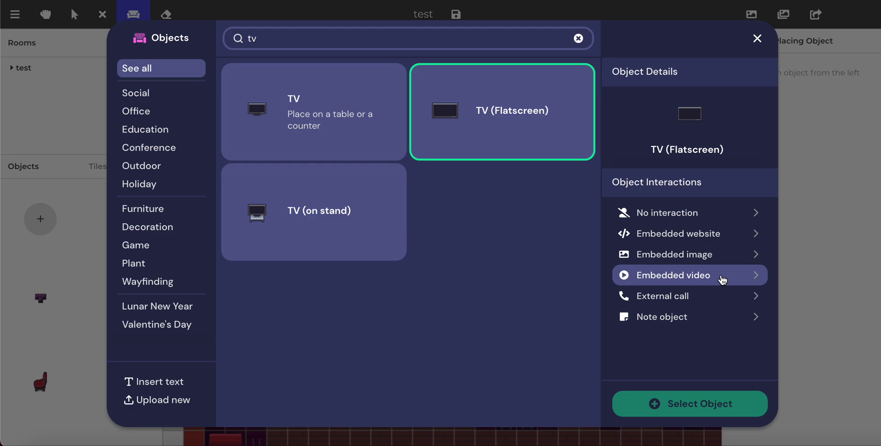
{"action": "left_click", "coordinate": [685, 213]}
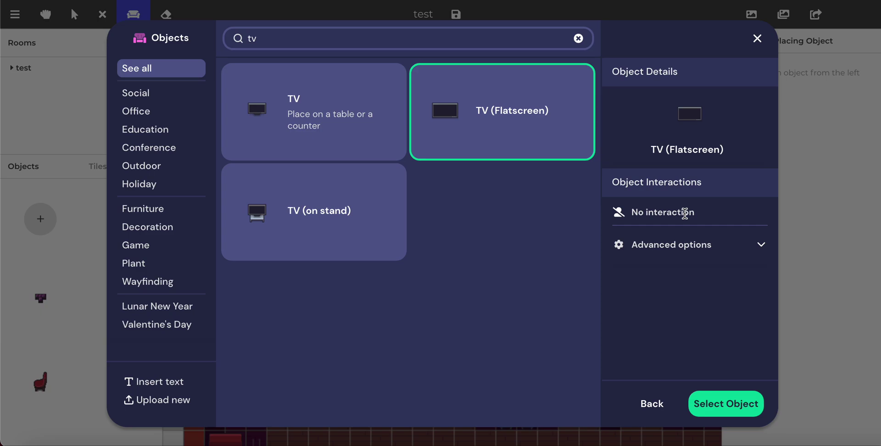
{"action": "left_click", "coordinate": [650, 404]}
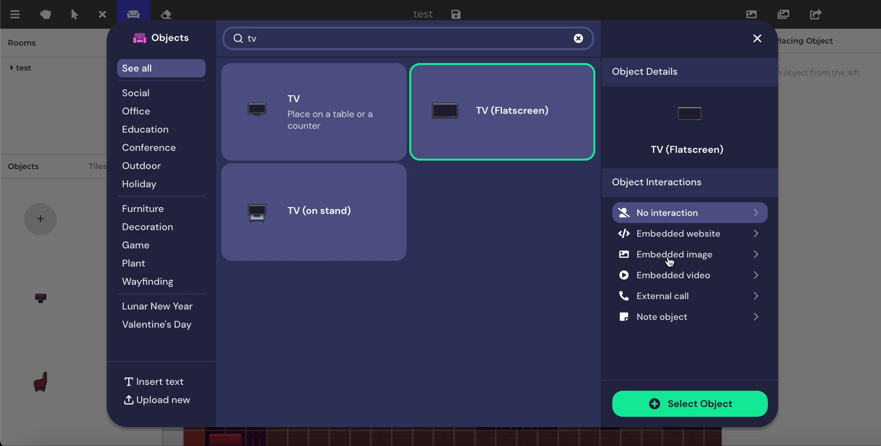
{"action": "left_click", "coordinate": [680, 276]}
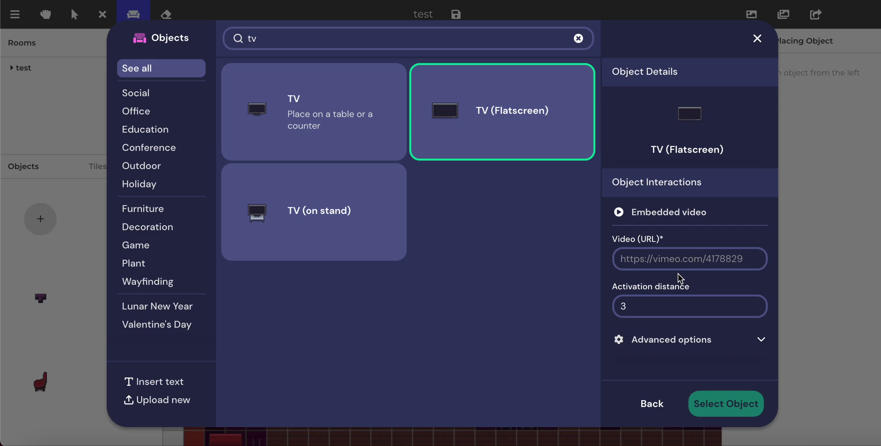
{"action": "left_click", "coordinate": [673, 255]}
{"action": "left_click", "coordinate": [652, 404]}
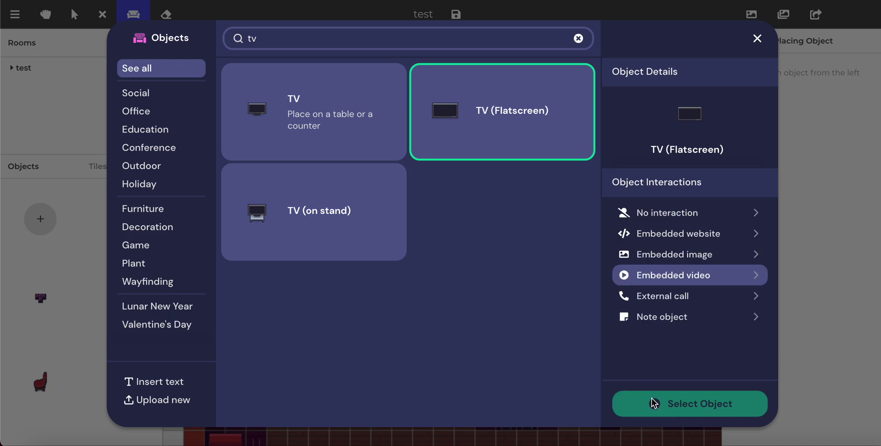